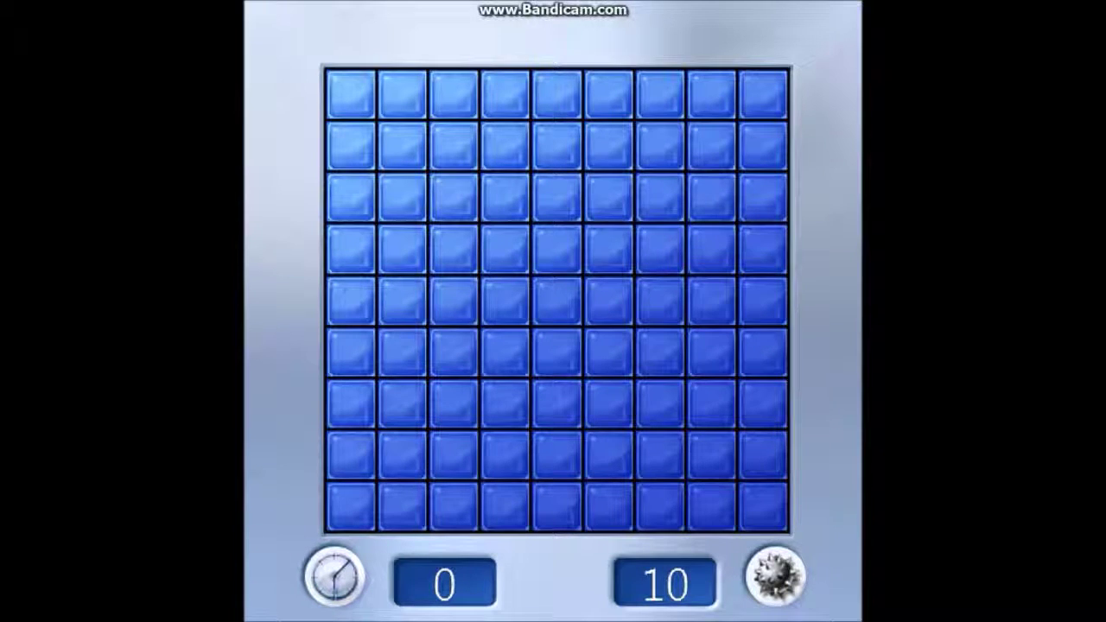
Uncover a bottom-row cell on the fresh 9x9 board to start the game and timer.
click(351, 510)
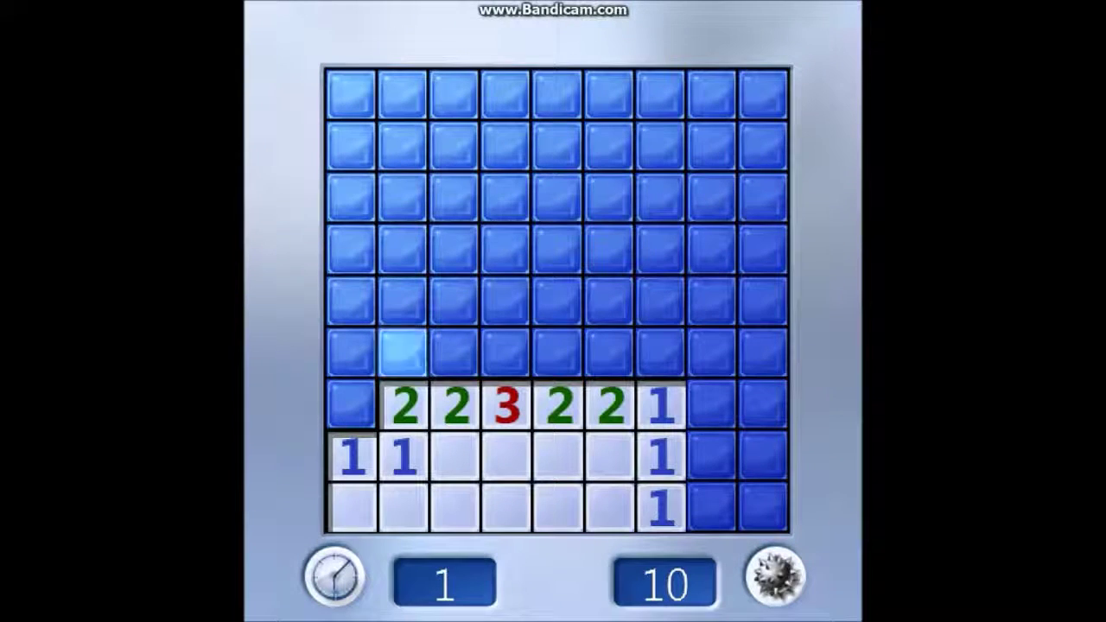
Keep uncovering middle and corner cells until a bottom-row mine ends the first game.
click(505, 303)
click(454, 302)
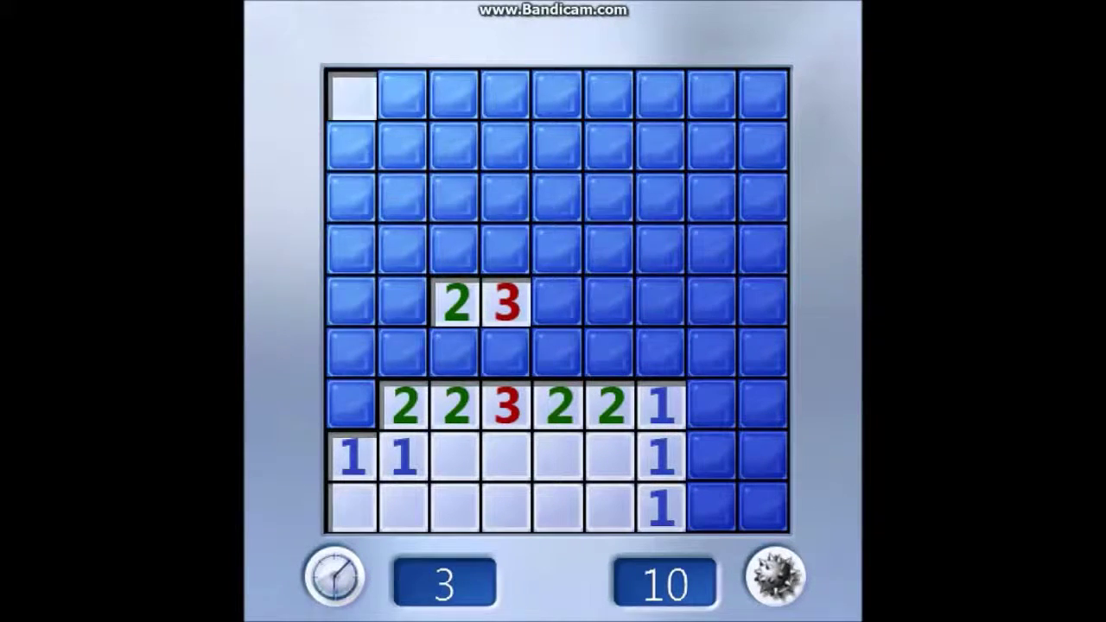
click(351, 95)
click(764, 95)
click(764, 510)
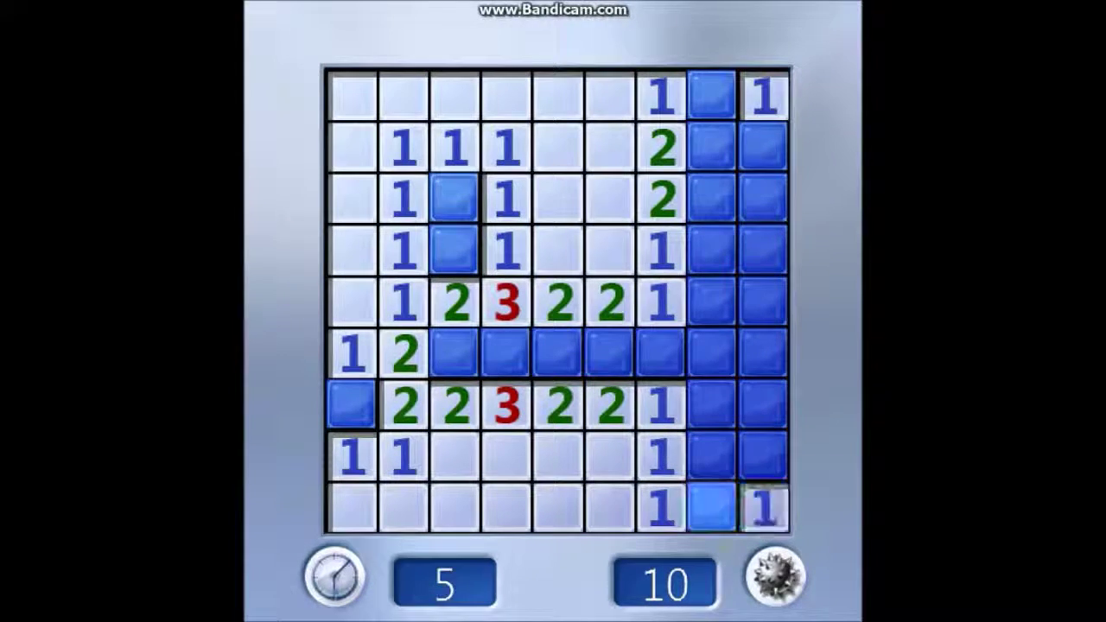
click(712, 510)
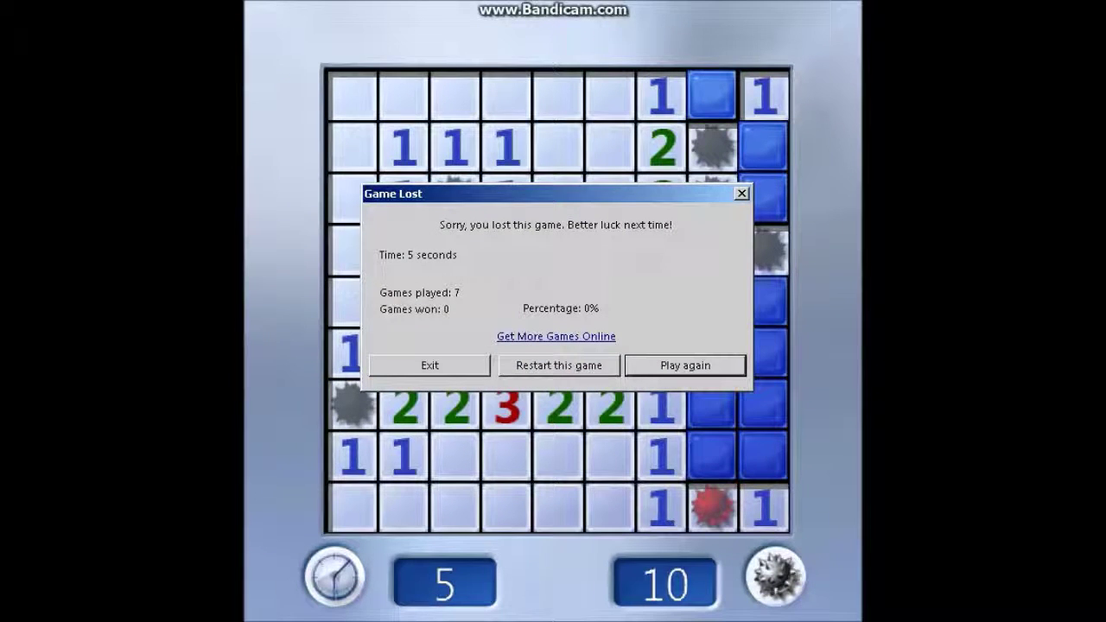
Play a second game, probing the left and right edges until a top-right mine.
click(686, 365)
click(351, 303)
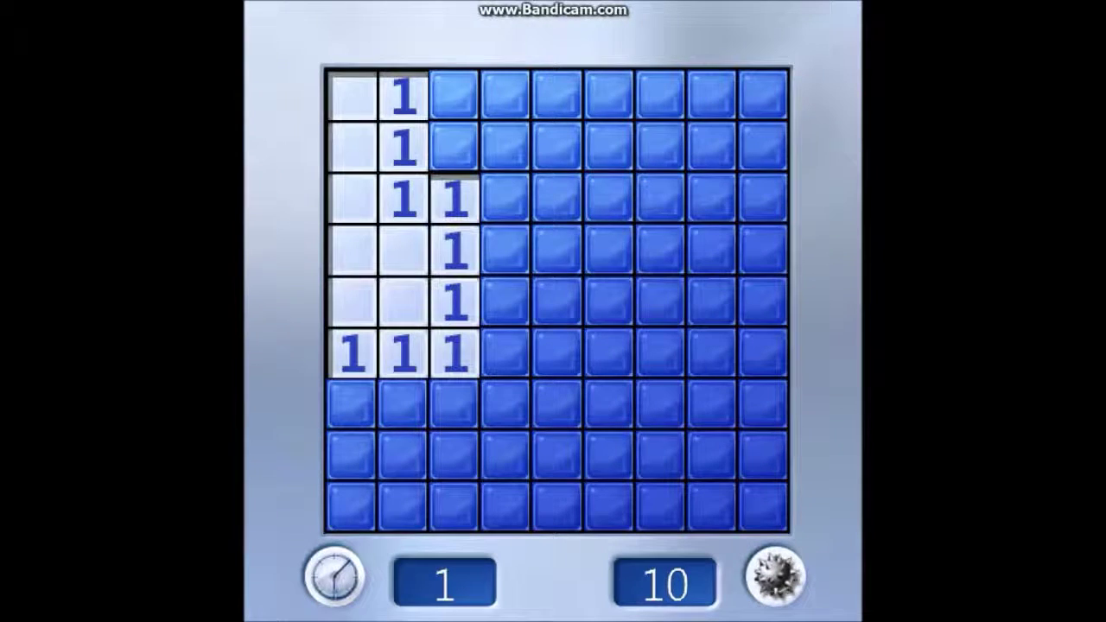
click(351, 508)
click(764, 509)
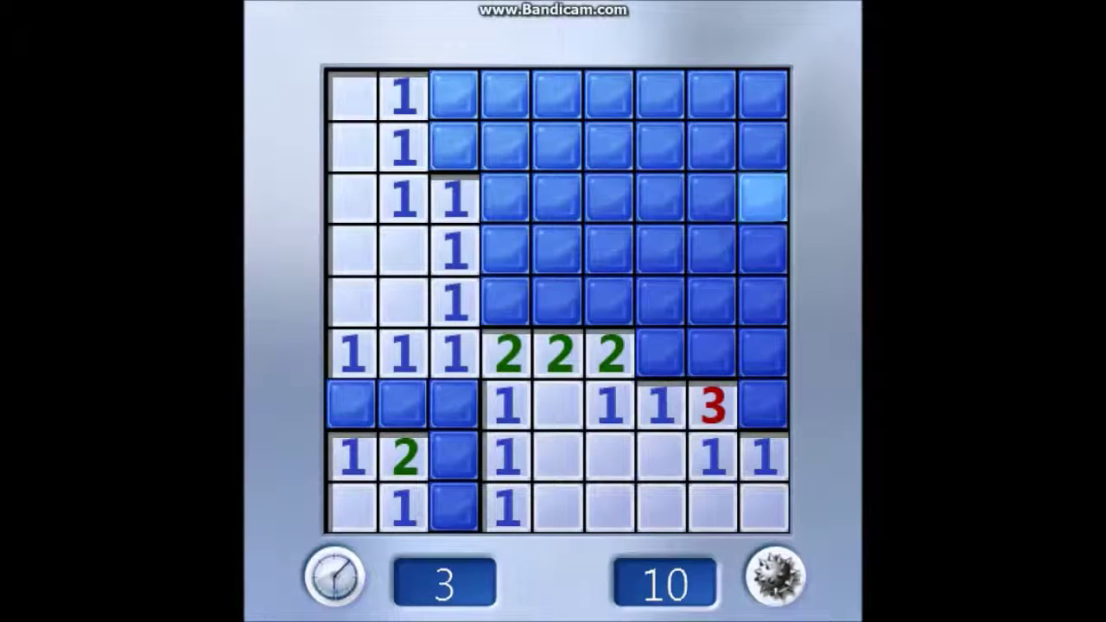
click(764, 95)
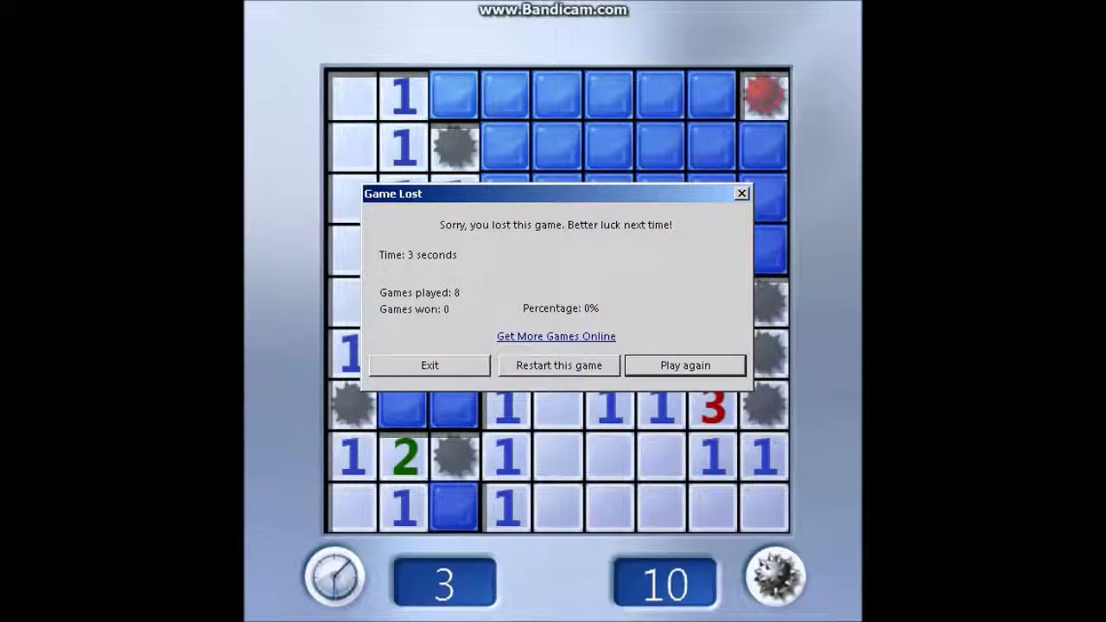
Play a third game, flagging two bottom-row cells before hitting a mine.
click(685, 366)
click(557, 352)
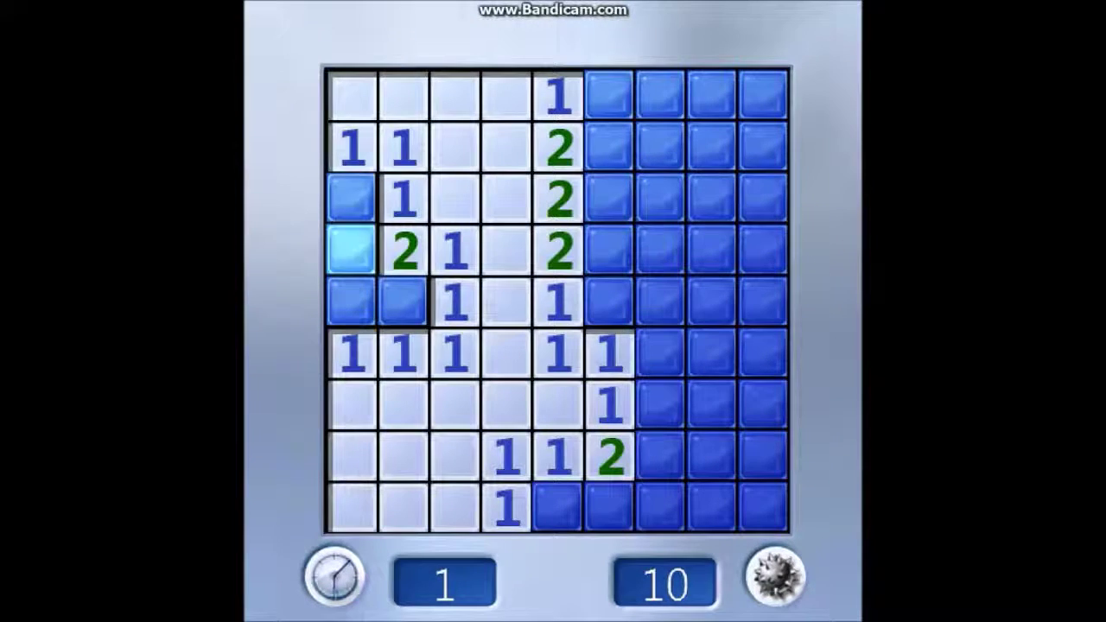
click(351, 249)
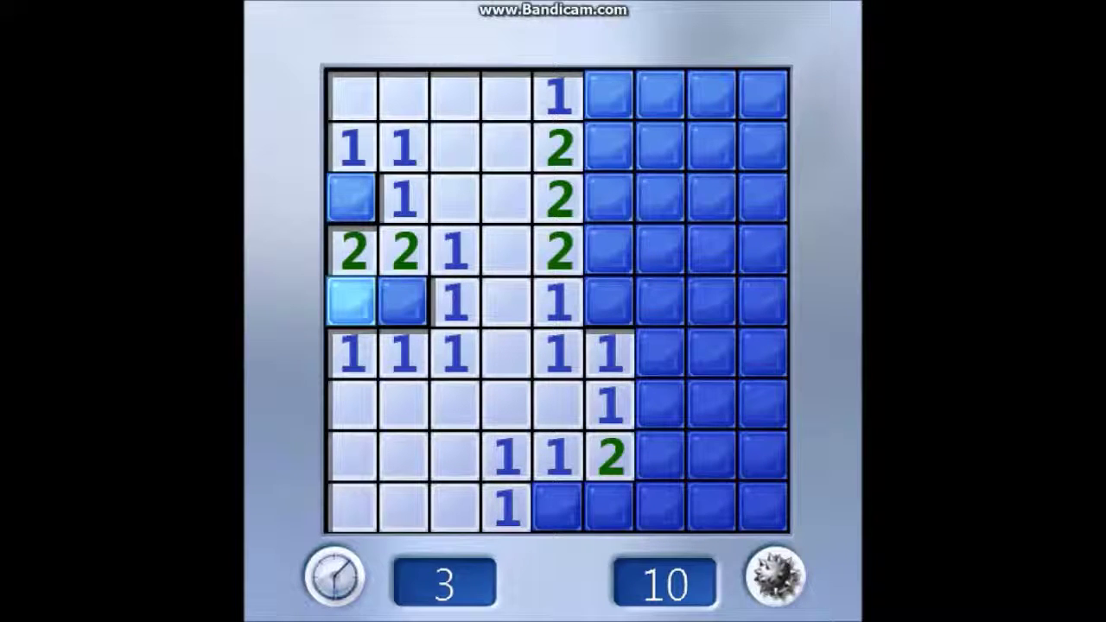
click(351, 300)
click(762, 95)
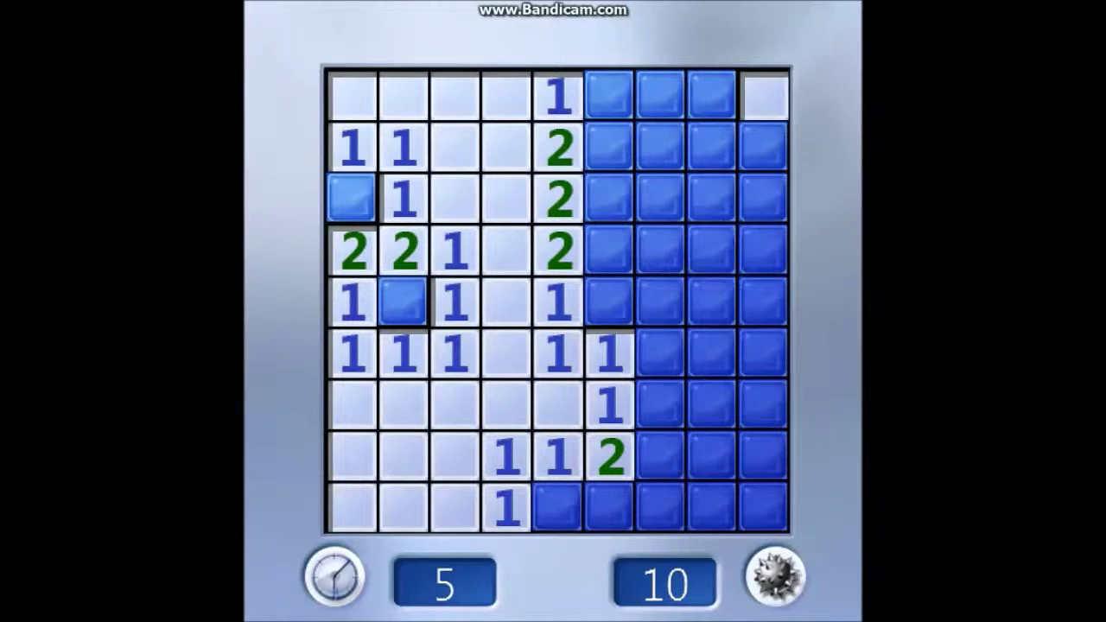
click(762, 505)
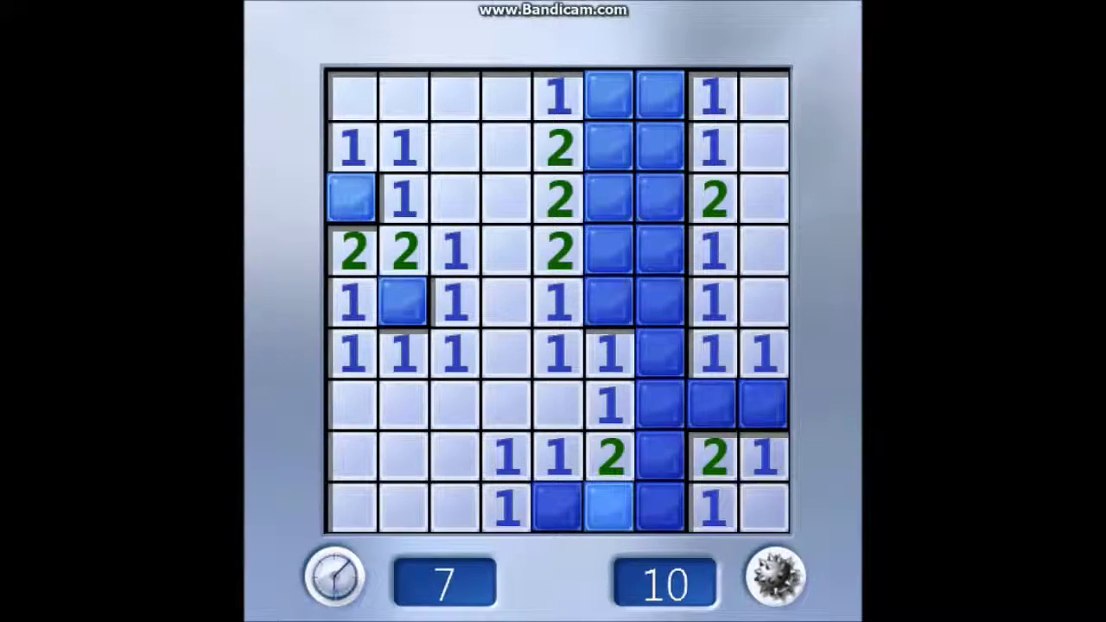
click(609, 506)
right_click(661, 506)
right_click(559, 506)
click(660, 455)
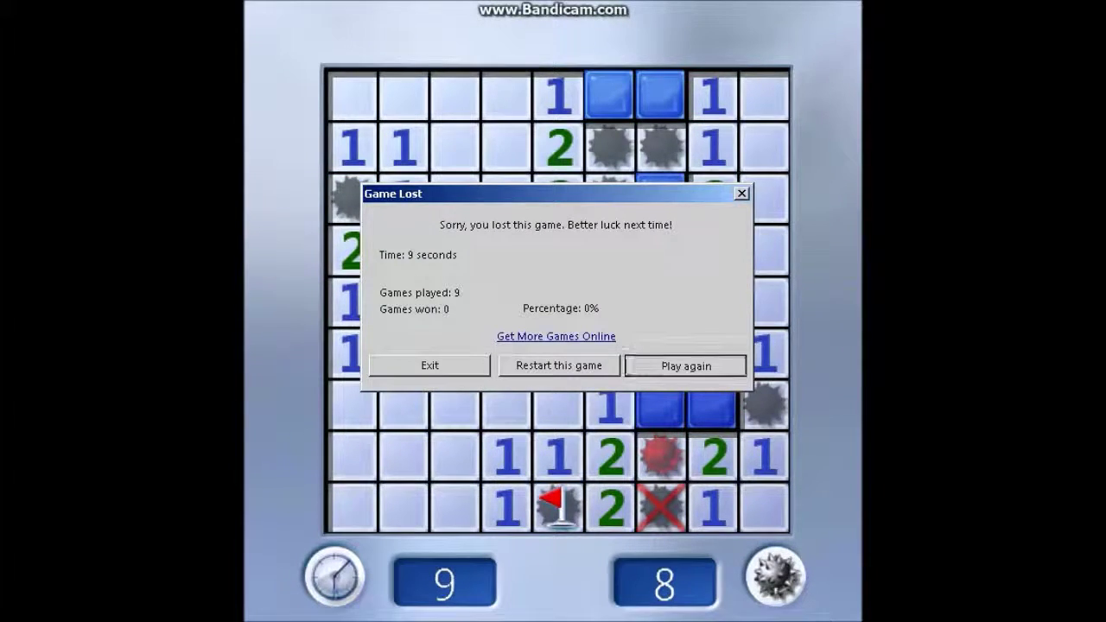
Lose two quick games, each ended by the second cell uncovered.
click(684, 366)
click(350, 92)
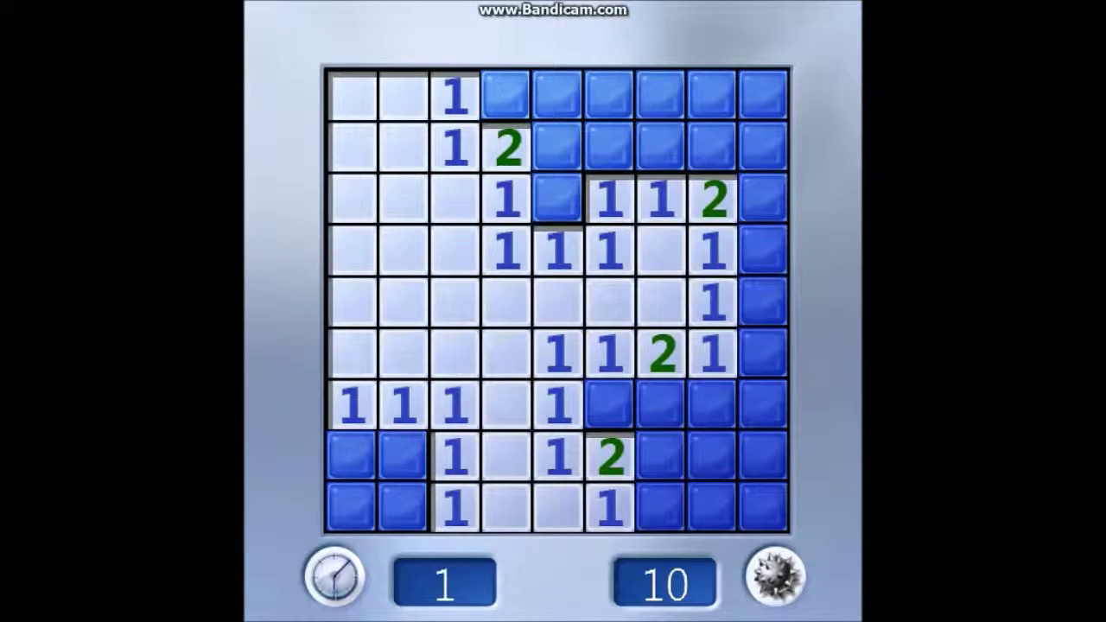
click(350, 506)
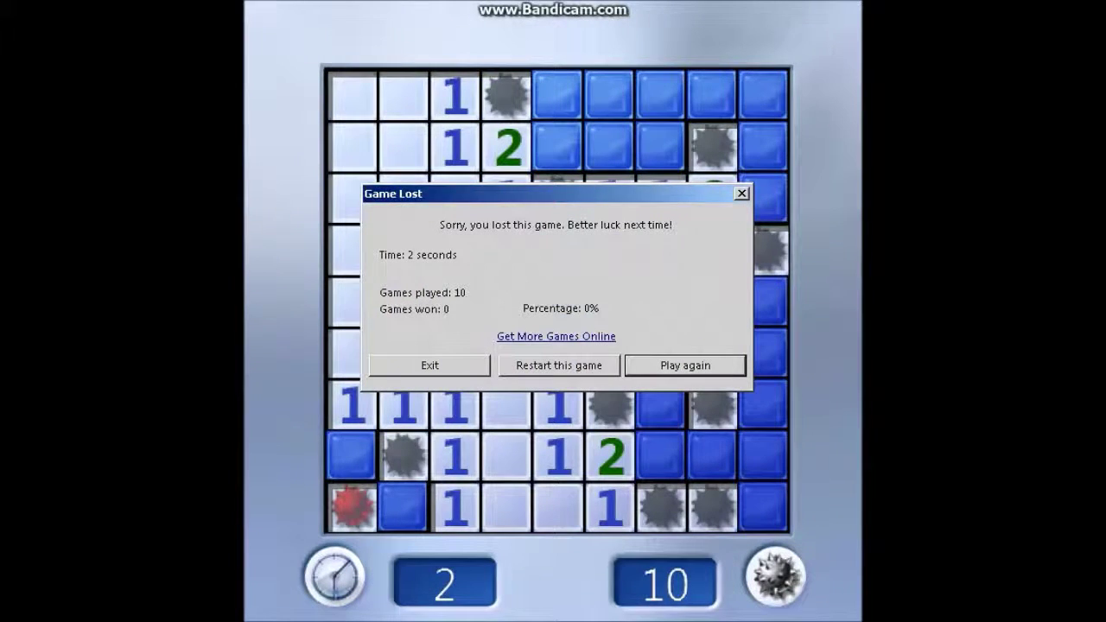
click(685, 365)
click(712, 352)
click(454, 199)
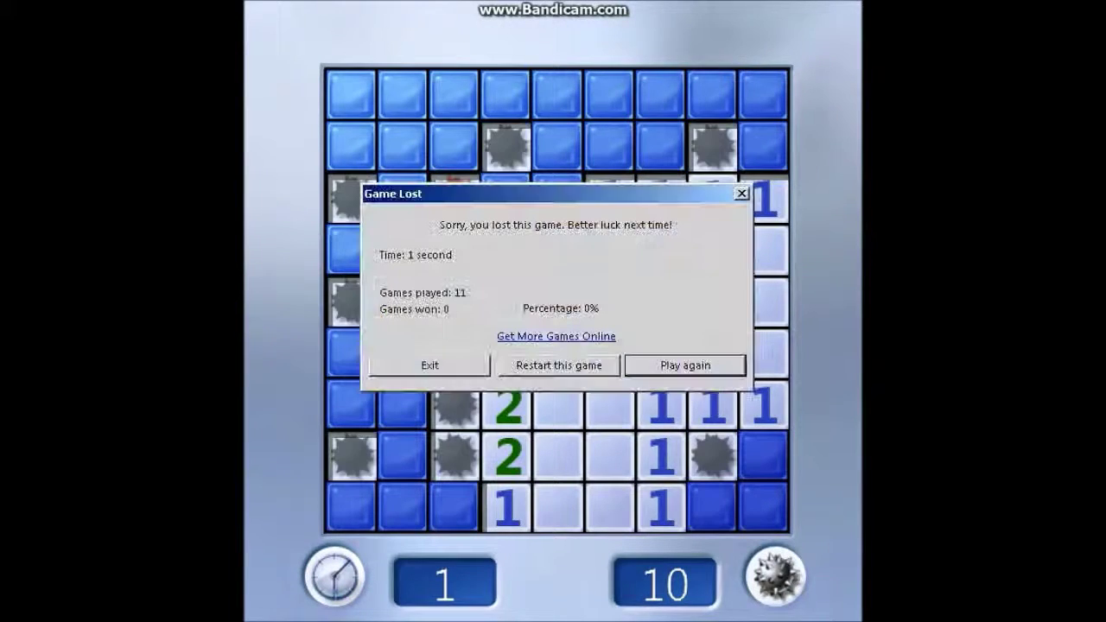
Lose another game on the bottom-left cell, then start a fresh board.
click(684, 366)
click(402, 199)
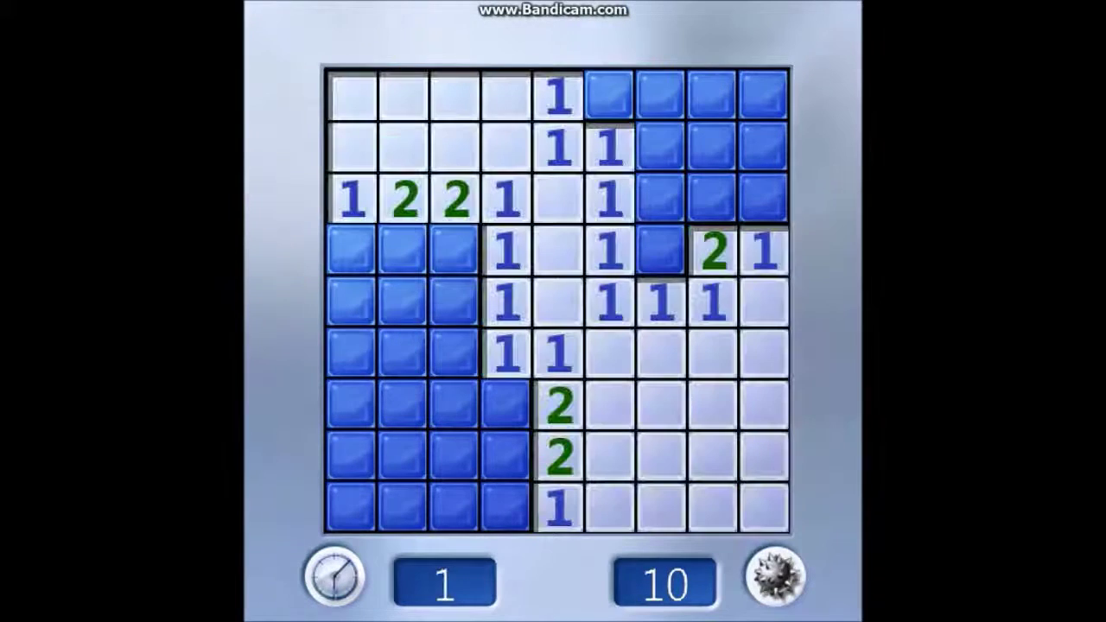
click(350, 506)
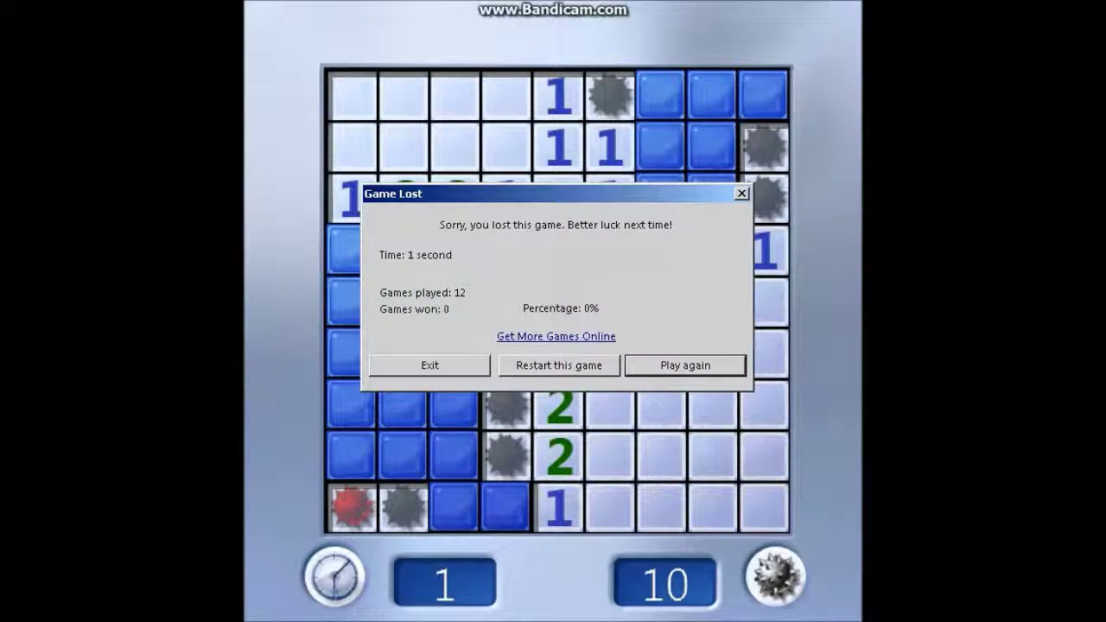
click(684, 366)
Open the top-left, bottom-right and bottom-left corners, and flag the top-right corner cell.
click(350, 95)
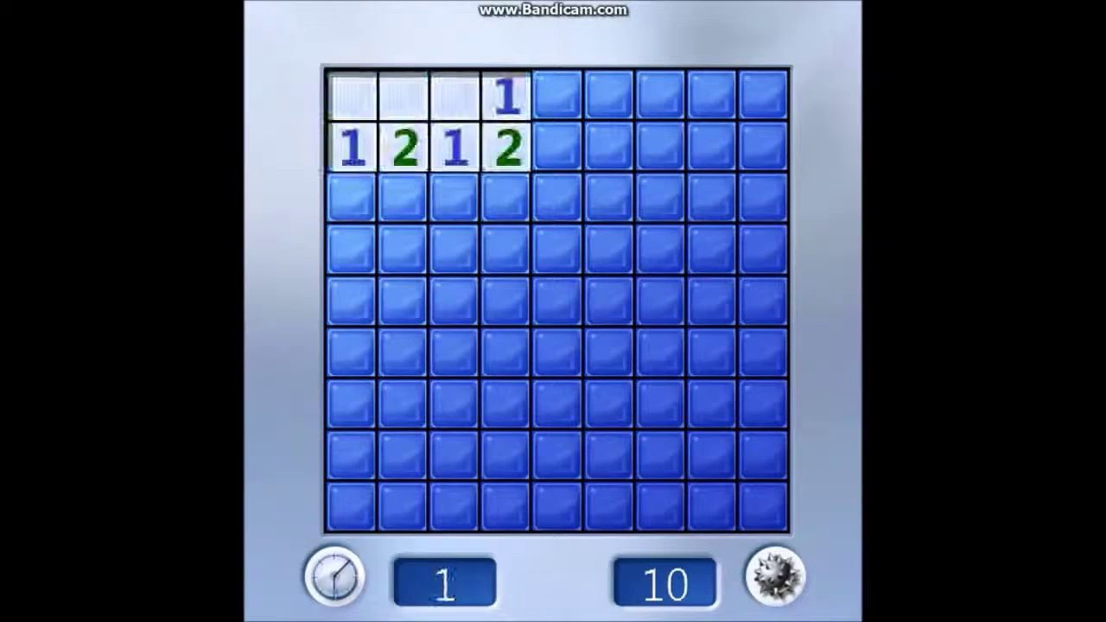
click(760, 505)
click(350, 506)
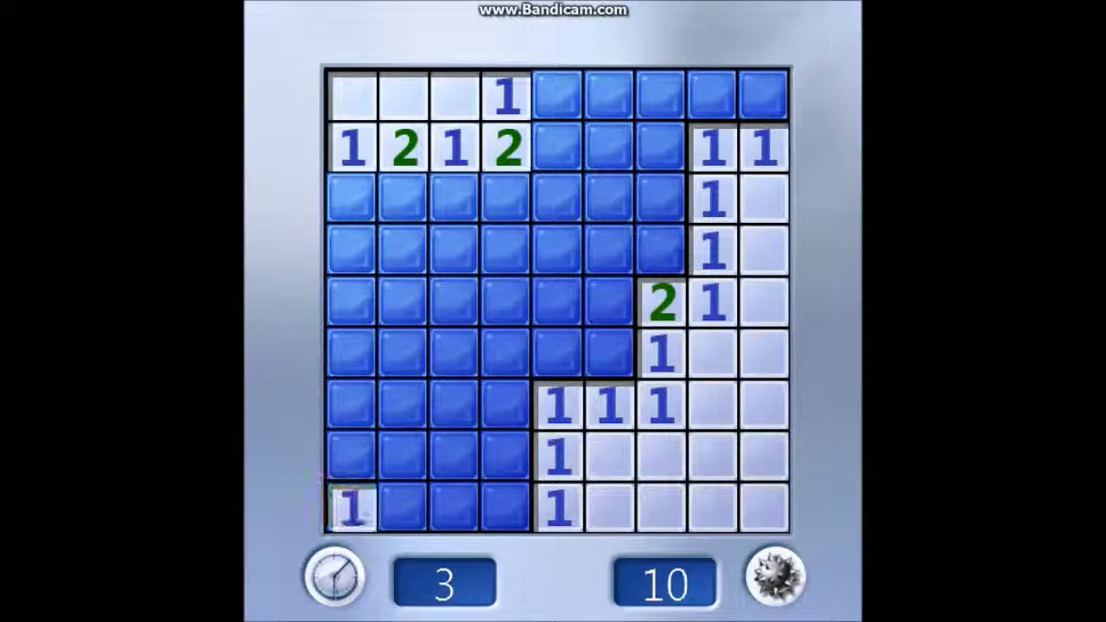
click(711, 96)
right_click(763, 96)
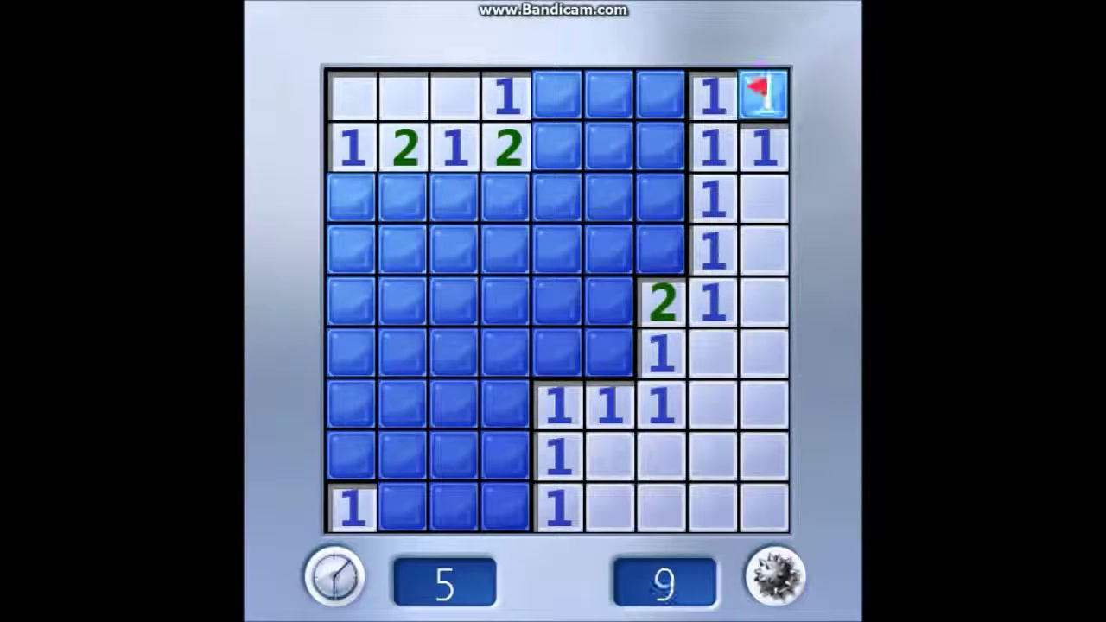
Uncover left-edge cells and open a large area in the board's middle.
click(350, 456)
click(350, 403)
click(404, 302)
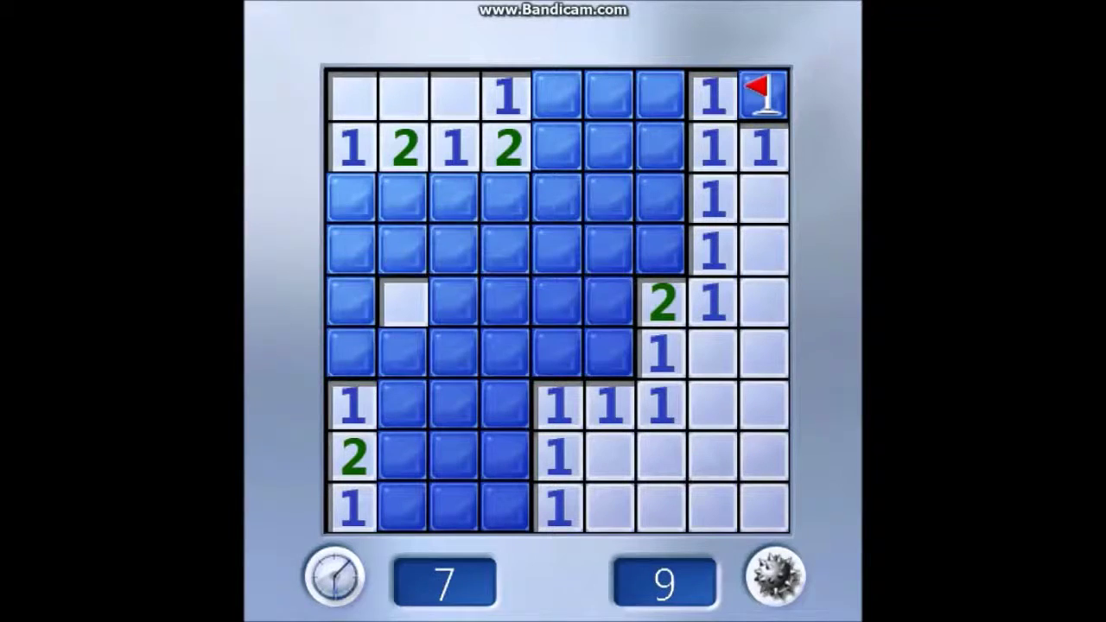
click(403, 199)
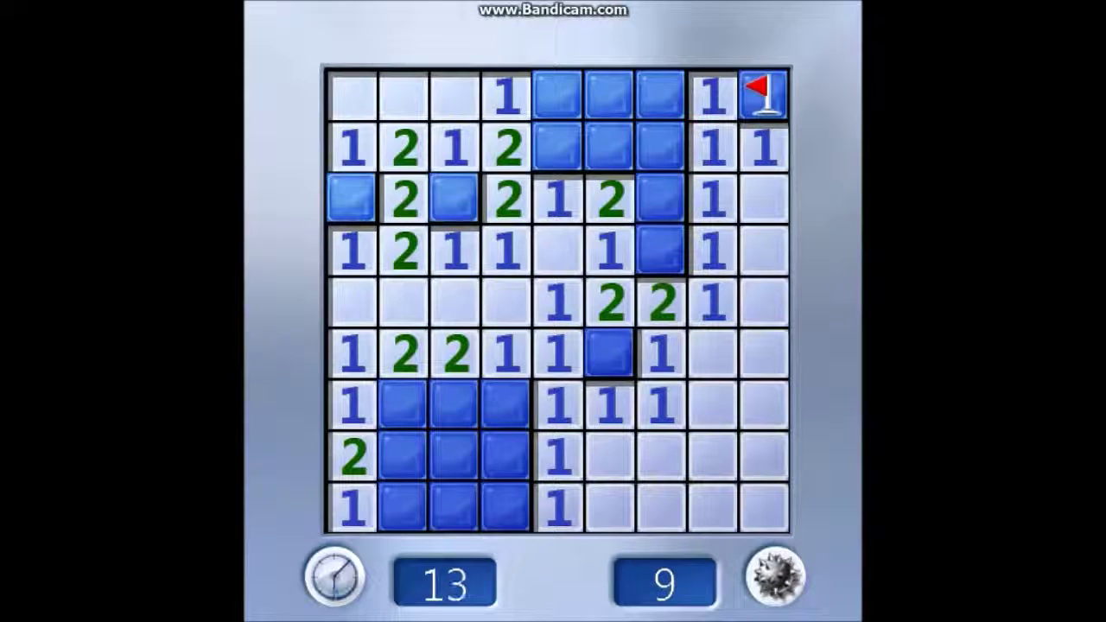
click(456, 456)
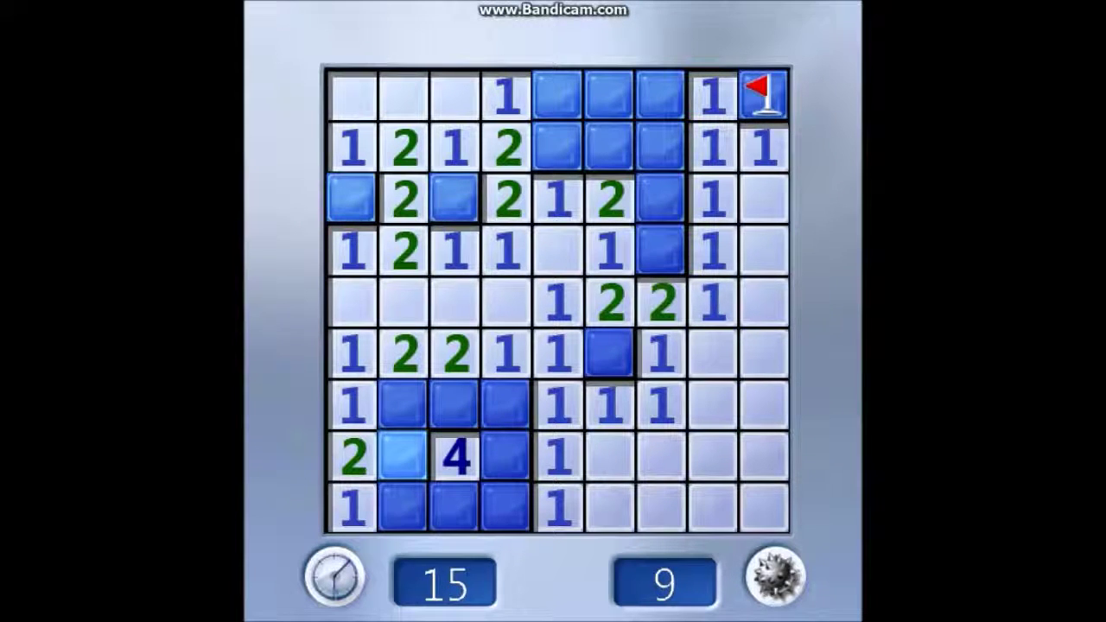
Uncover two top-row cells, unflag a mistakenly flagged second-row cell, and reveal it.
click(609, 95)
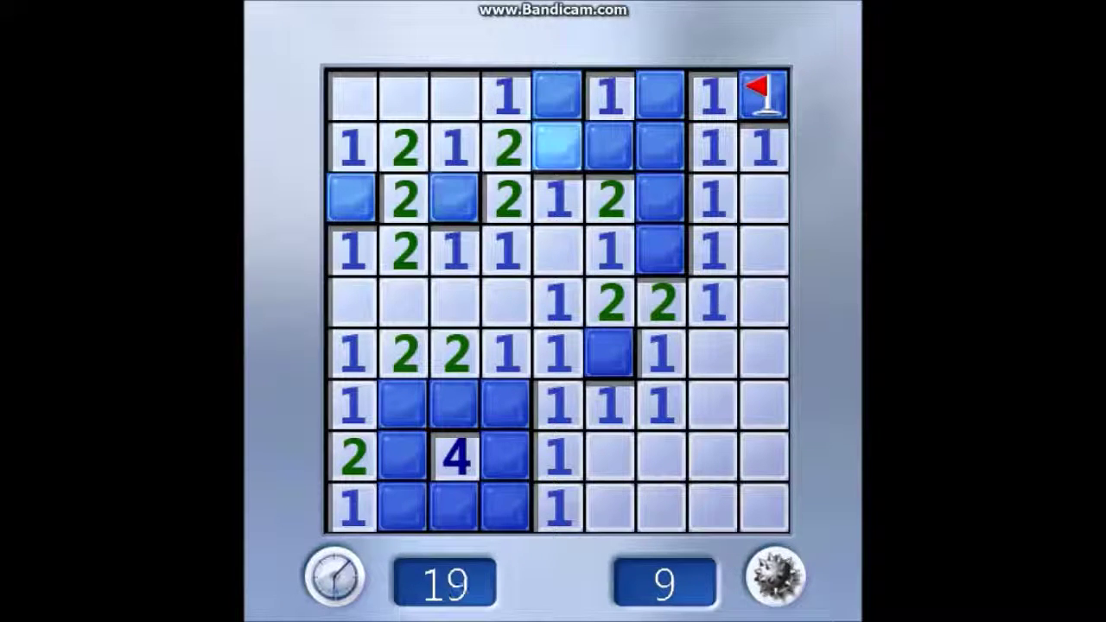
click(557, 95)
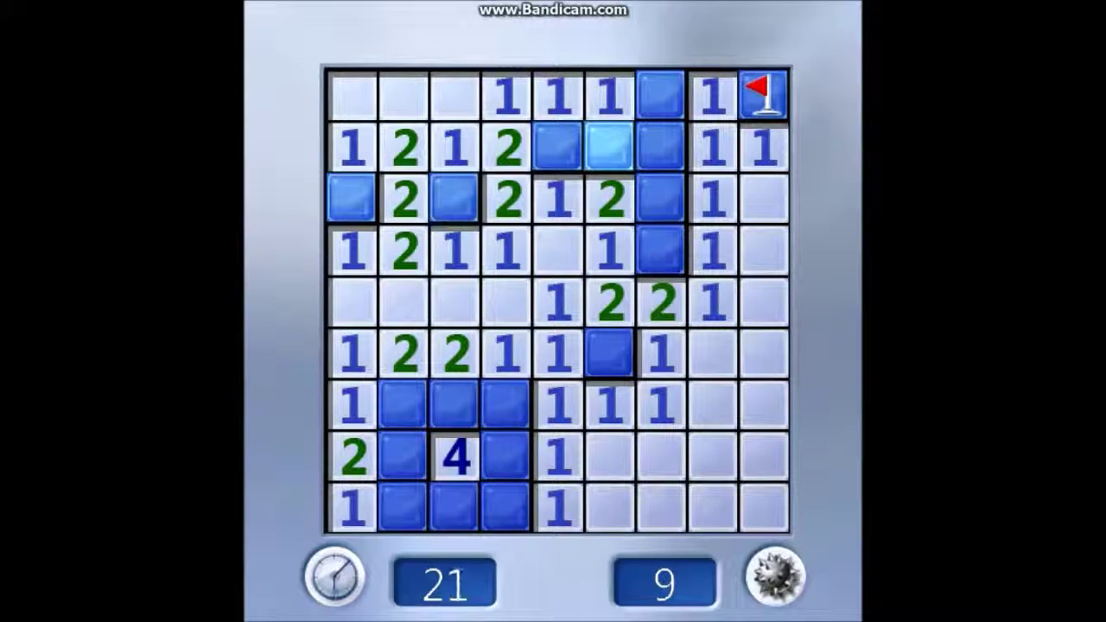
right_click(609, 147)
right_click(609, 147)
click(609, 147)
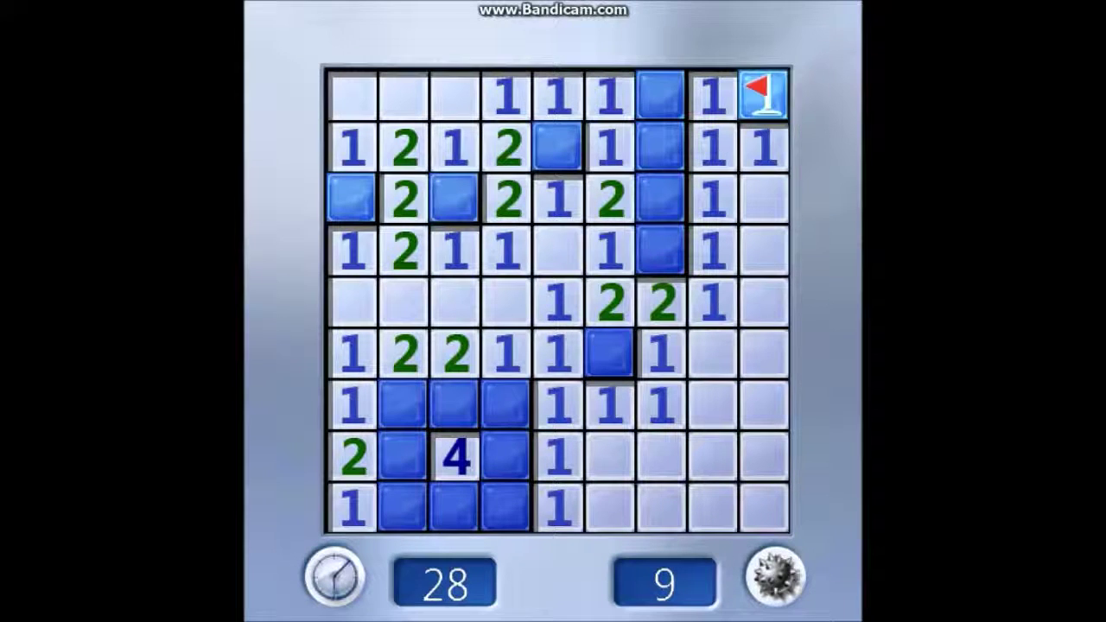
Reveal the last safe cells beside the flag, in the lower-left block and bottom row, winning in 99 seconds.
click(661, 95)
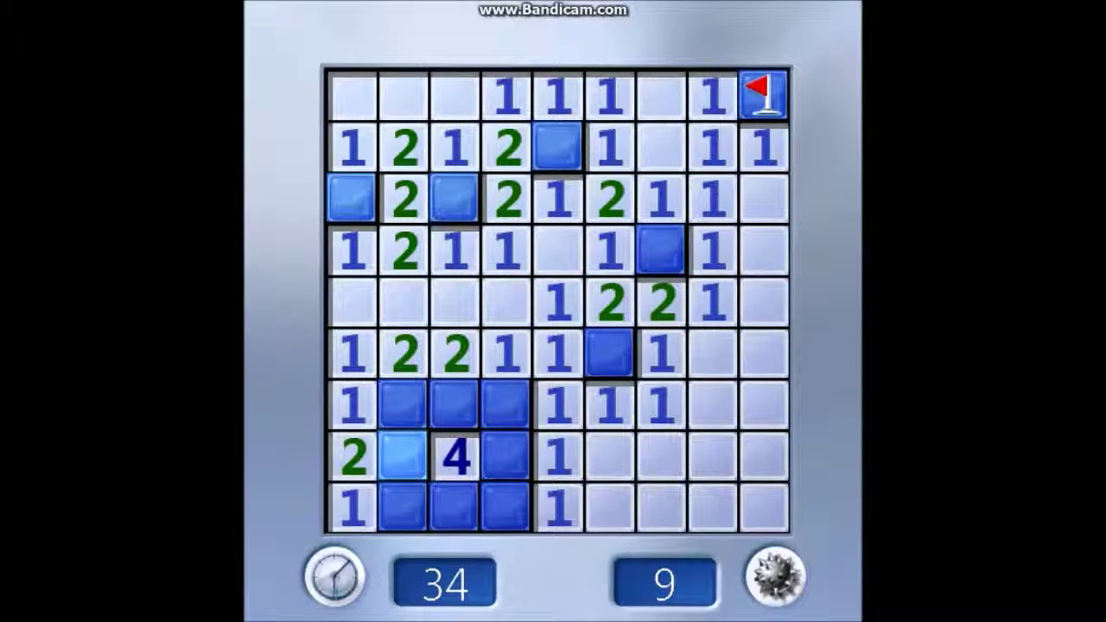
click(402, 456)
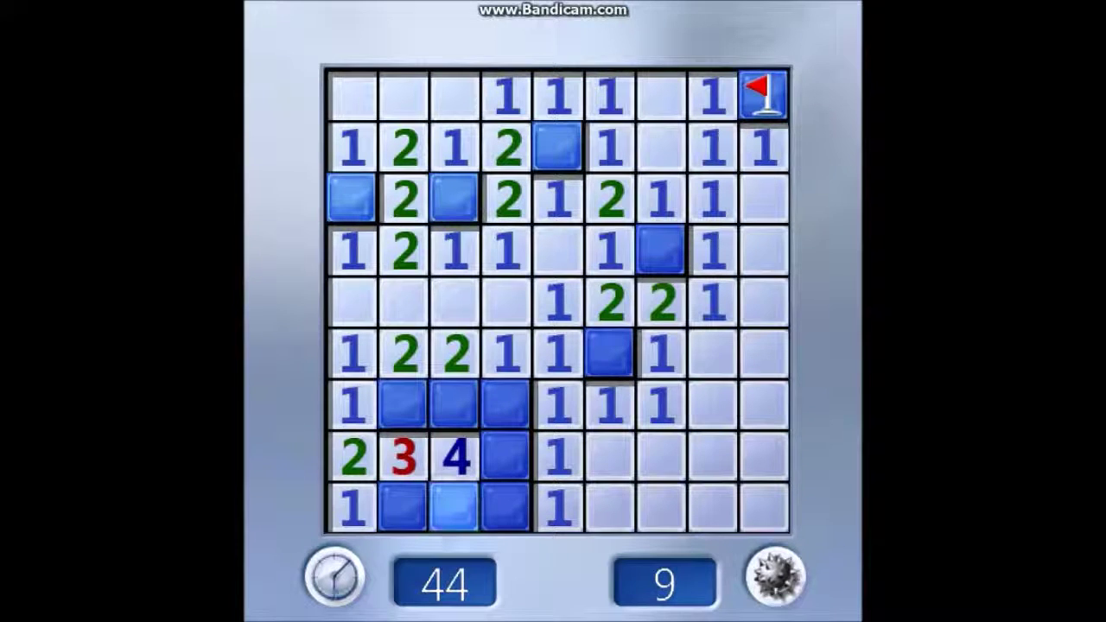
click(456, 505)
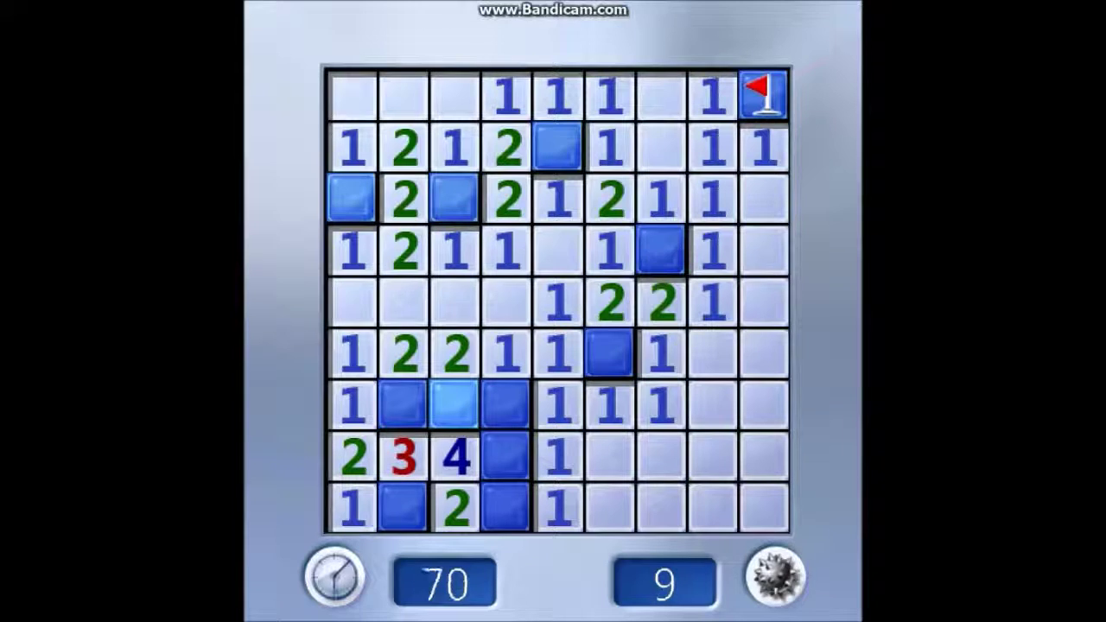
click(506, 402)
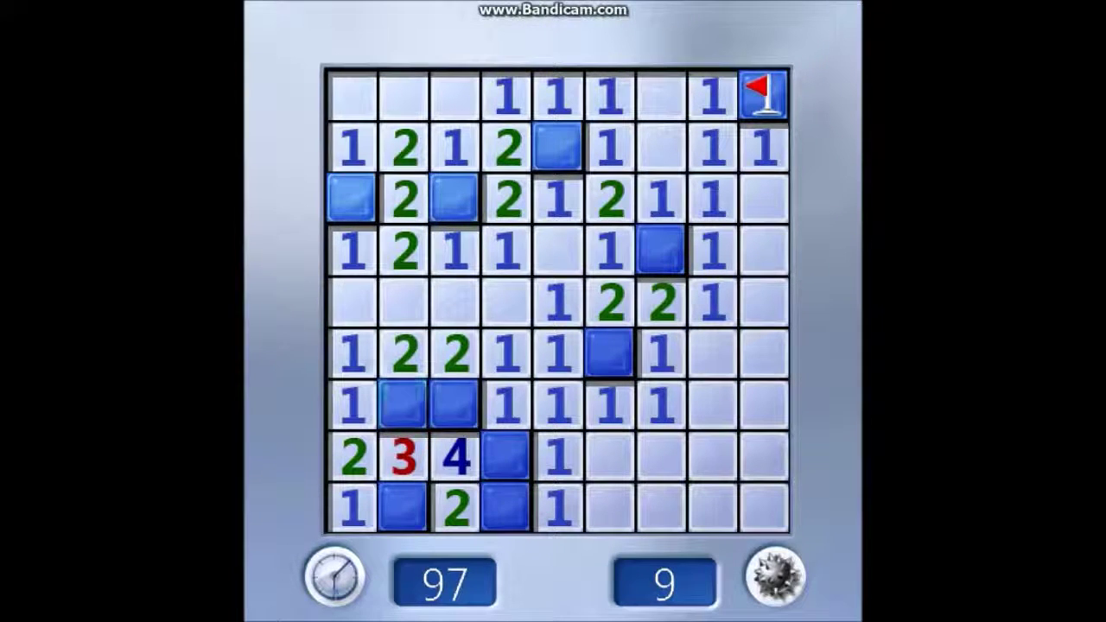
click(505, 454)
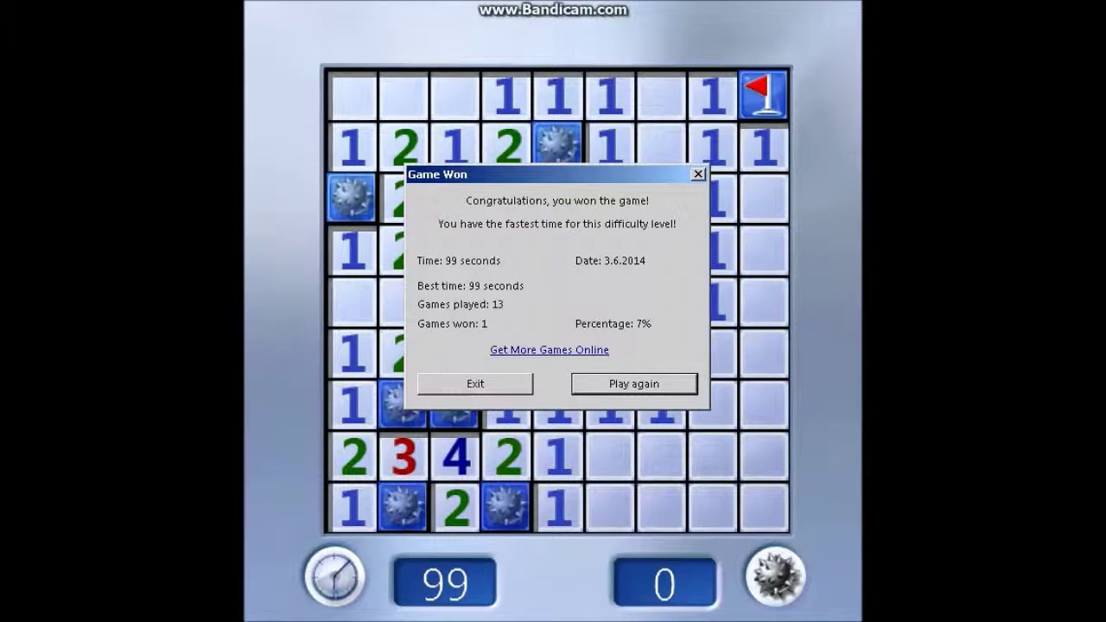